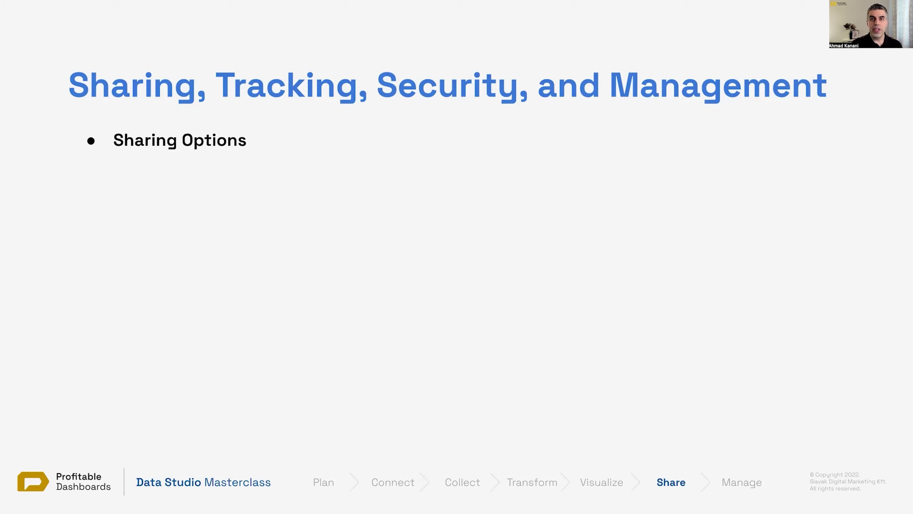
Step: Build in the agenda bullets Limiting Access, Presentation Mode, Row Level Security and Tracking Report Usage
{"action": "key", "text": "Right"}
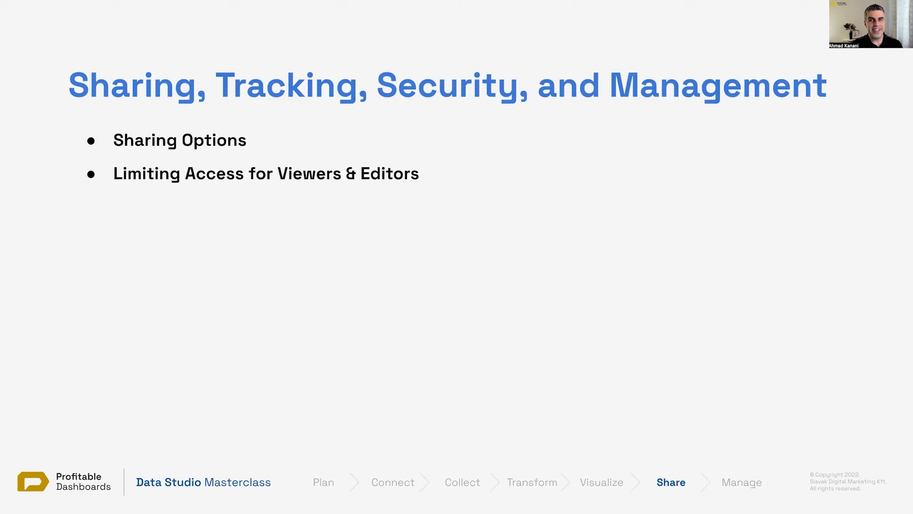
{"action": "key", "text": "Right"}
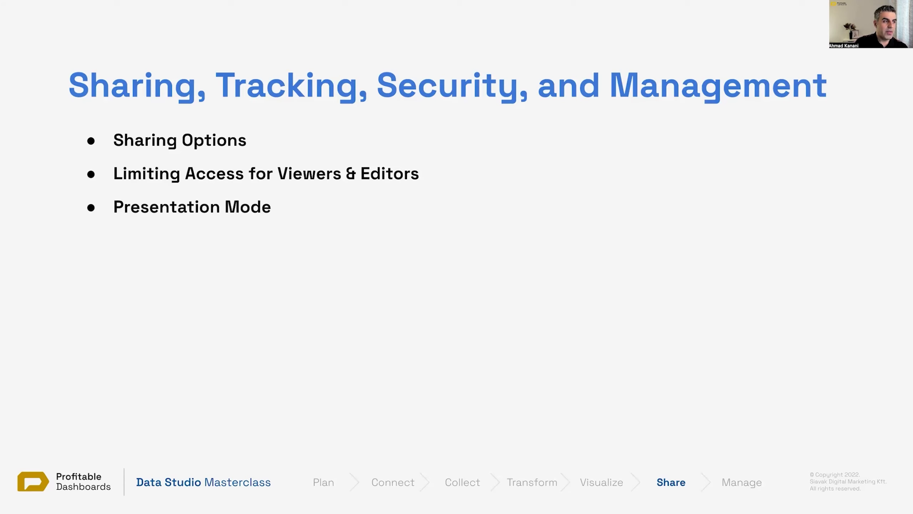
{"action": "key", "text": "Right"}
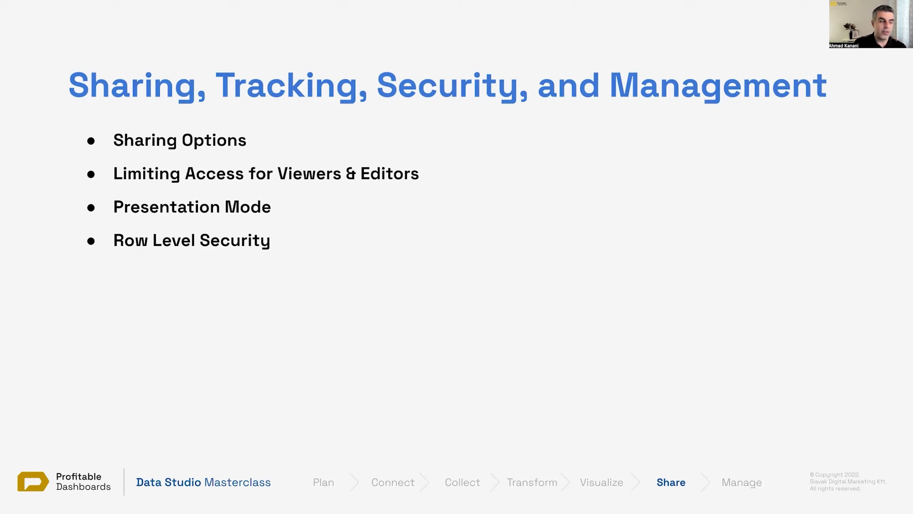
{"action": "key", "text": "Right"}
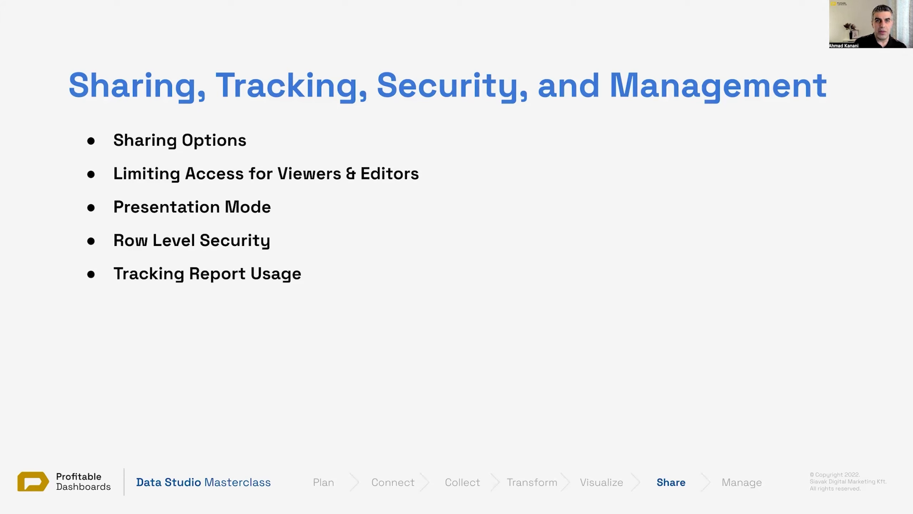
Step: Reveal Audit Log and Alerts, Report Publishing, Version History and Managing Ownership, then advance to the logo slide
{"action": "key", "text": "Right"}
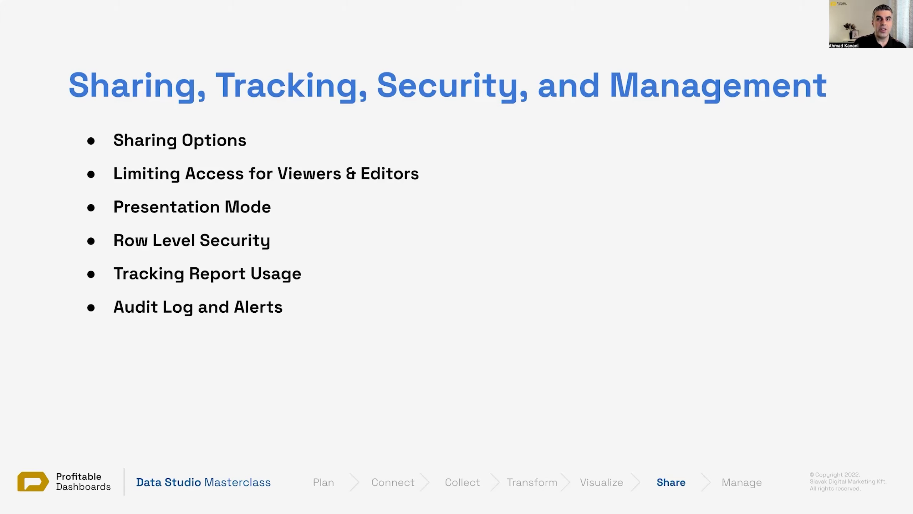
{"action": "key", "text": "Right"}
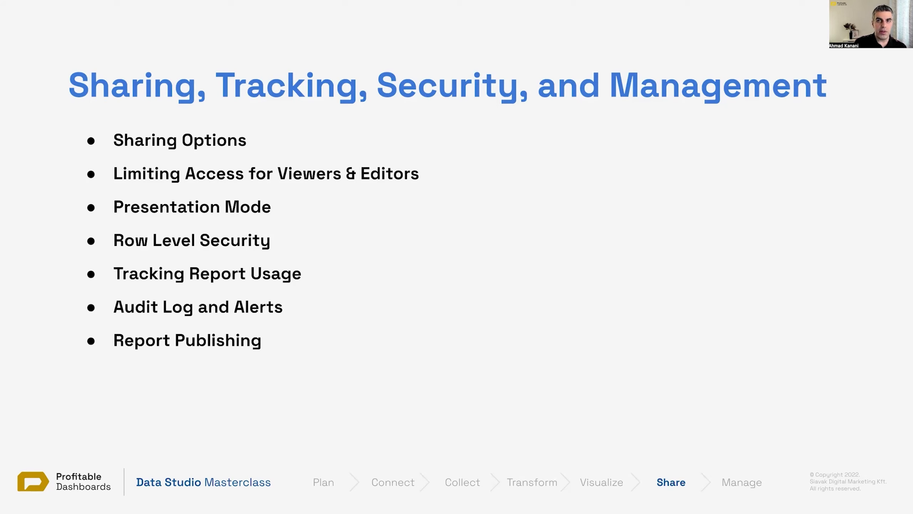
{"action": "key", "text": "Right"}
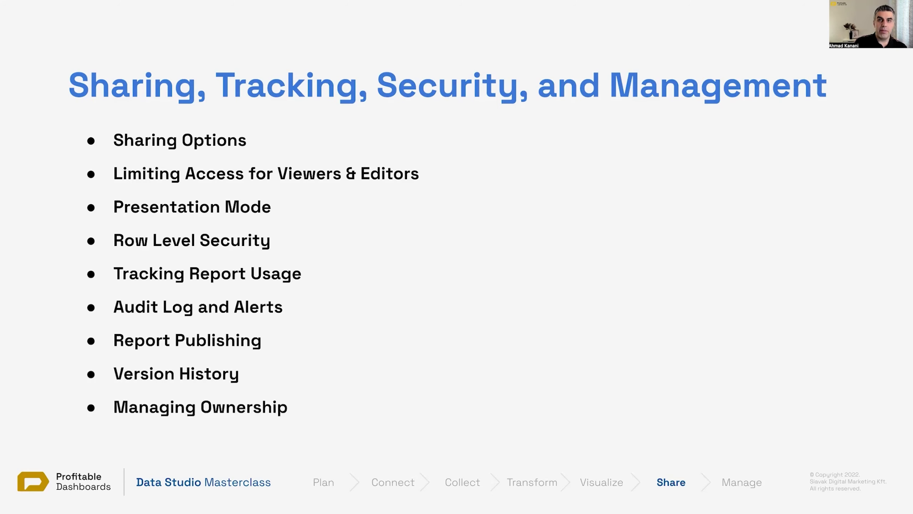
{"action": "key", "text": "Right"}
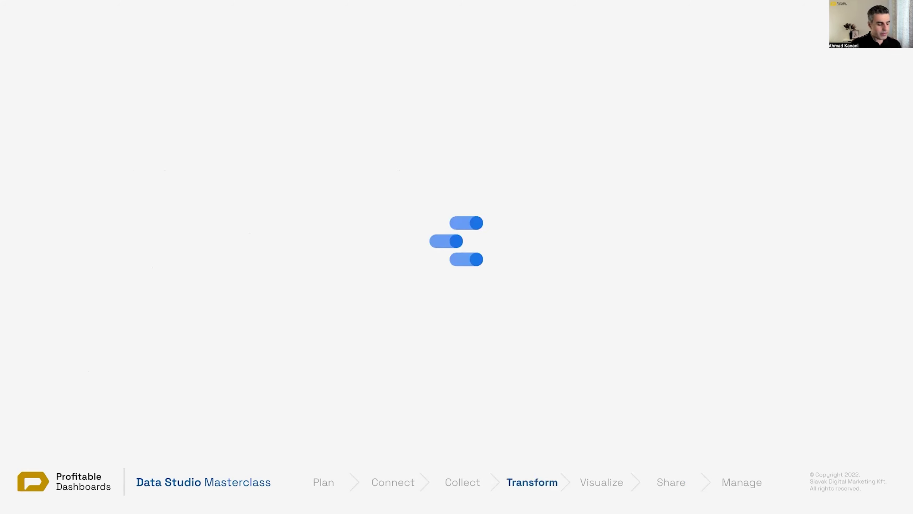
Step: Exit the slideshow and switch to the Data Studio Masterclass report on its Sharing Options page
{"action": "key", "text": "Escape"}
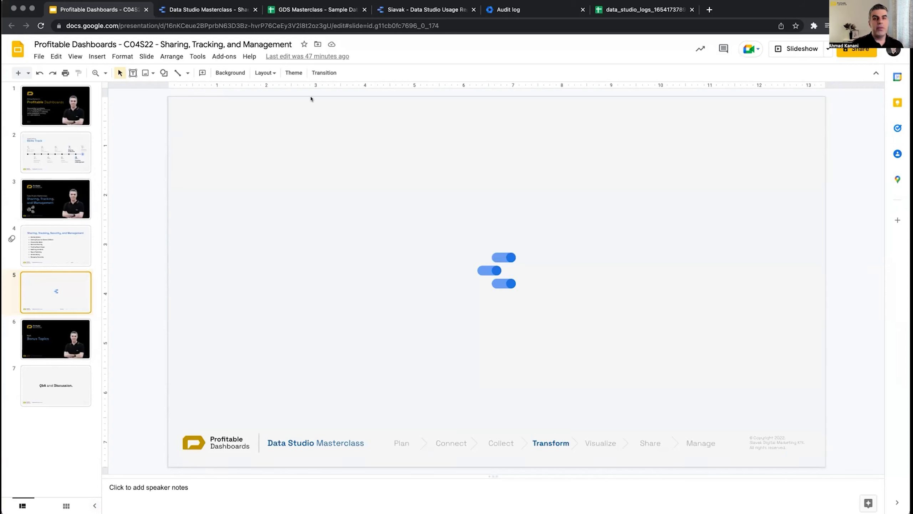
{"action": "left_click", "coordinate": [203, 9]}
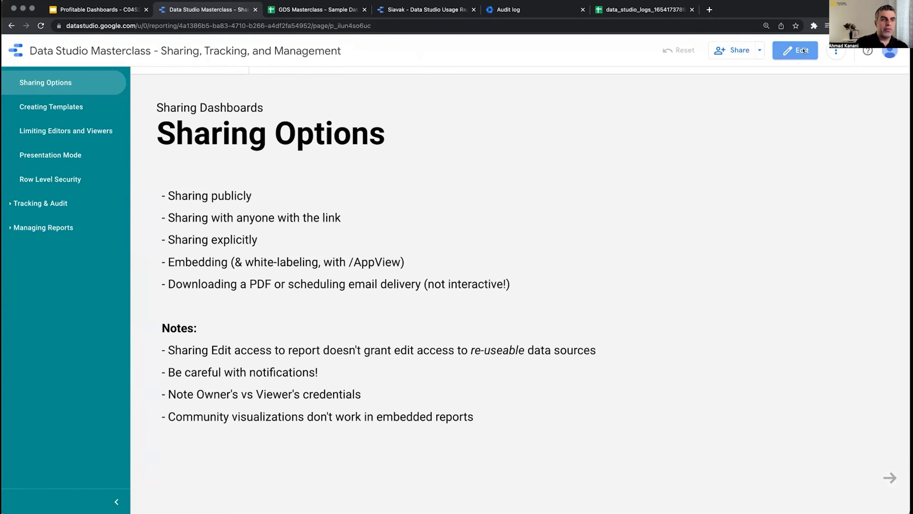
Step: Switch the Sharing, Tracking, and Management report to edit mode and expand the Share dropdown menu
{"action": "left_click", "coordinate": [800, 50]}
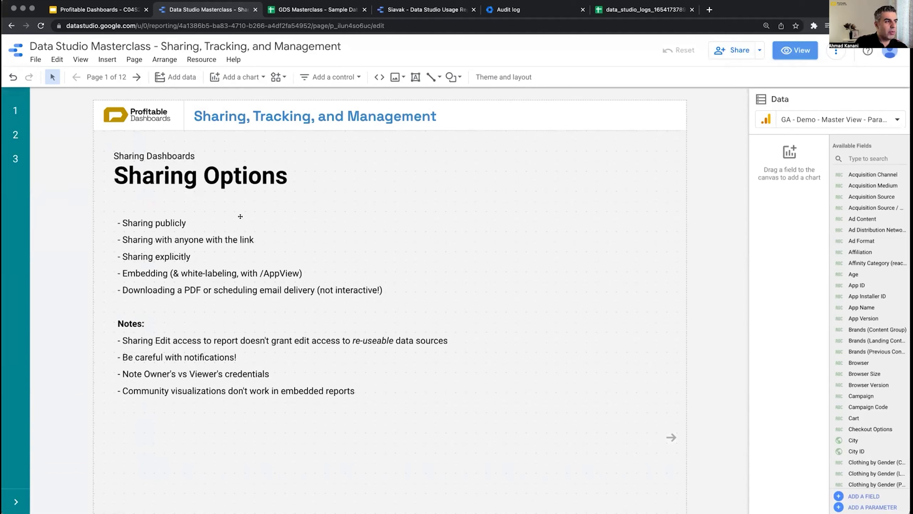
{"action": "left_click", "coordinate": [757, 52]}
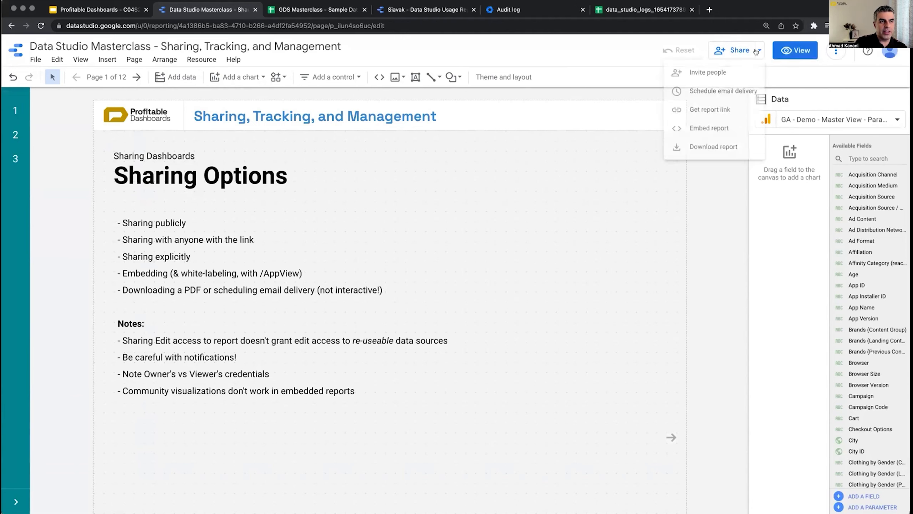
Step: Open the Share dialog's Manage access view, showing link sharing set to anyone with the link can view
{"action": "left_click", "coordinate": [712, 71]}
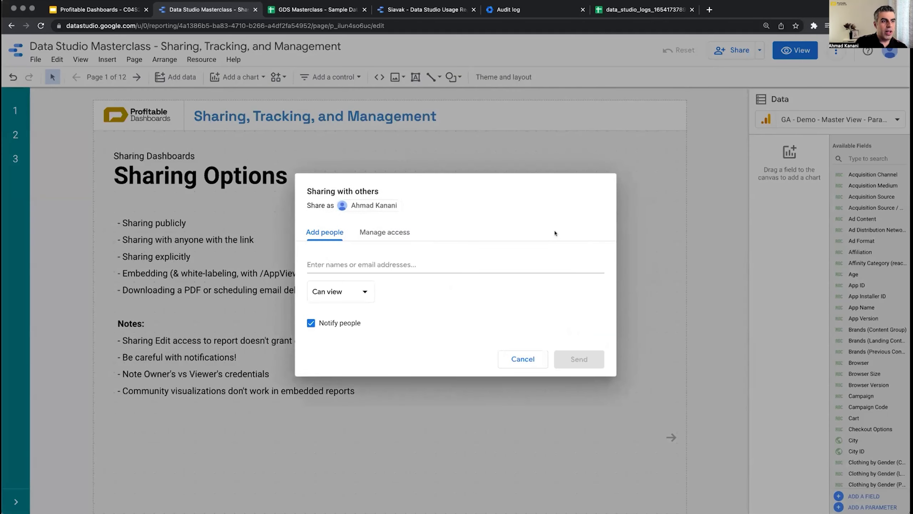
{"action": "left_click", "coordinate": [531, 359]}
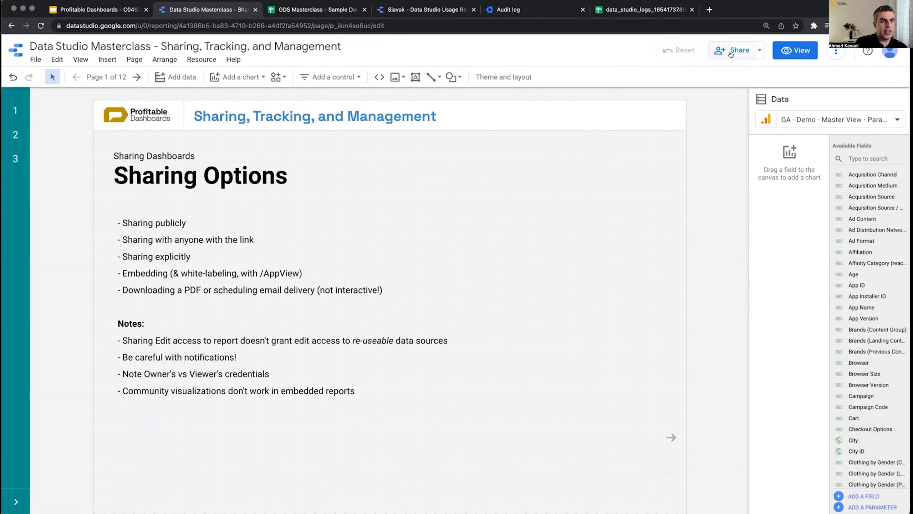
{"action": "left_click", "coordinate": [731, 54]}
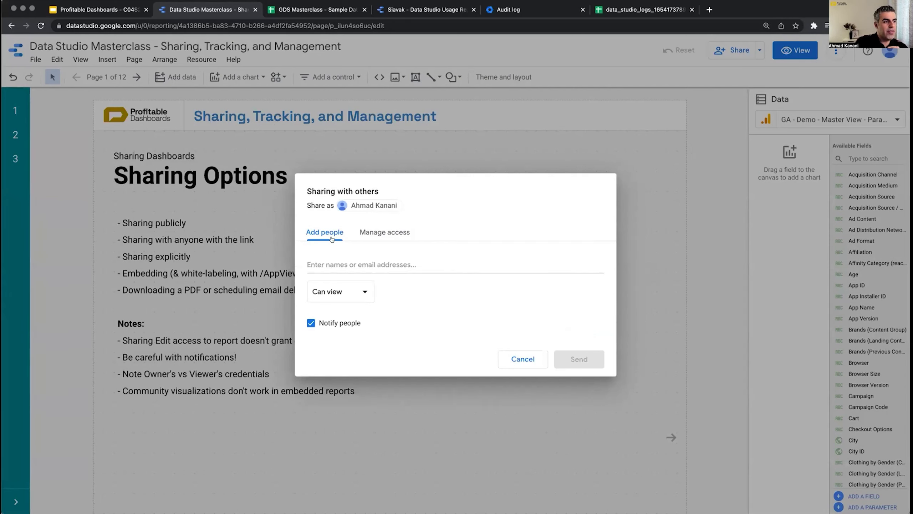
{"action": "left_click", "coordinate": [377, 233]}
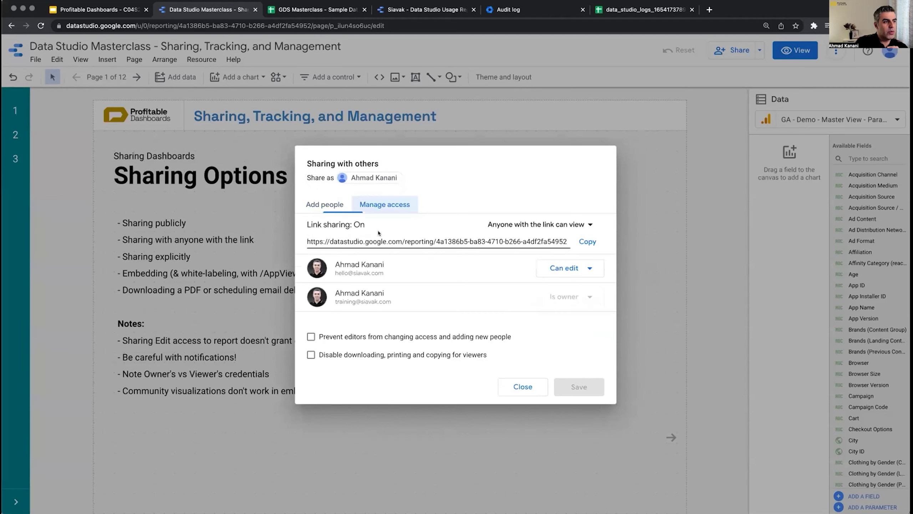
Step: Expand the 'Anyone with the link can view' dropdown to list the seven link-sharing levels
{"action": "left_click", "coordinate": [587, 225]}
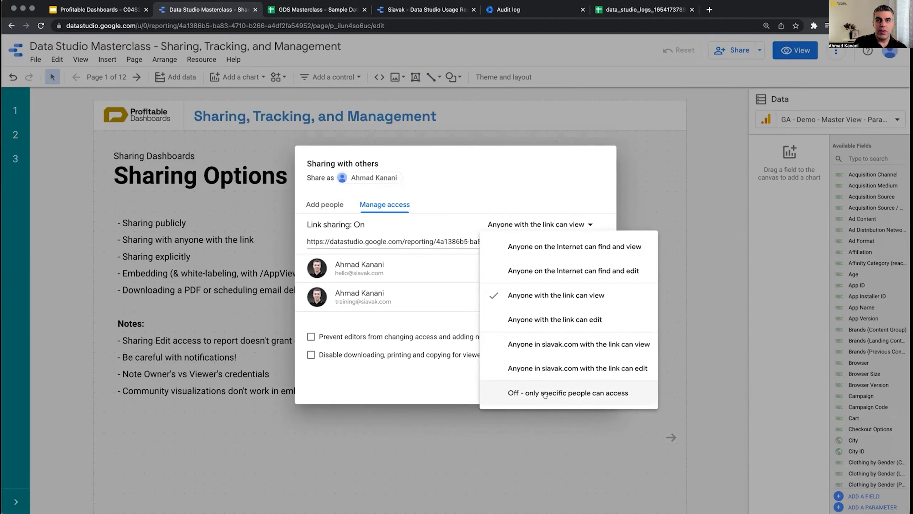
Step: Dismiss the link-sharing list unchanged and copy the report URL to the clipboard
{"action": "left_click", "coordinate": [562, 184]}
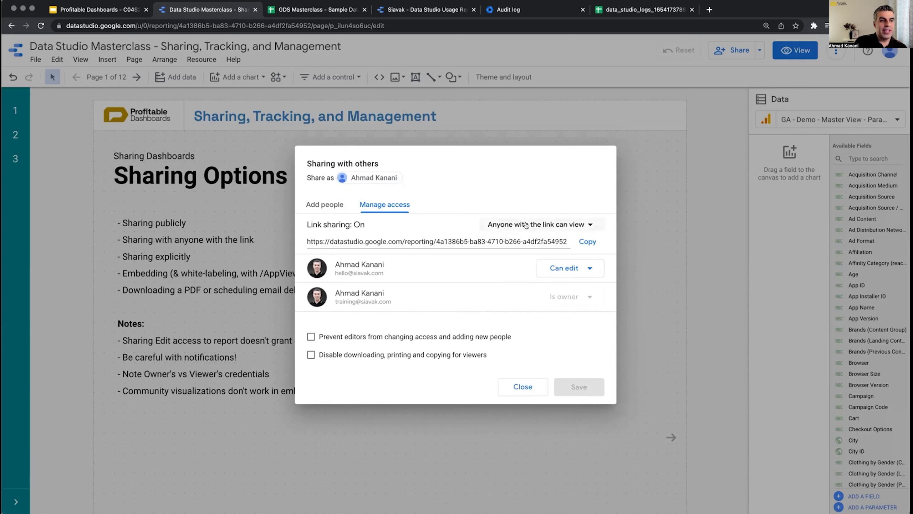
{"action": "left_click", "coordinate": [586, 241]}
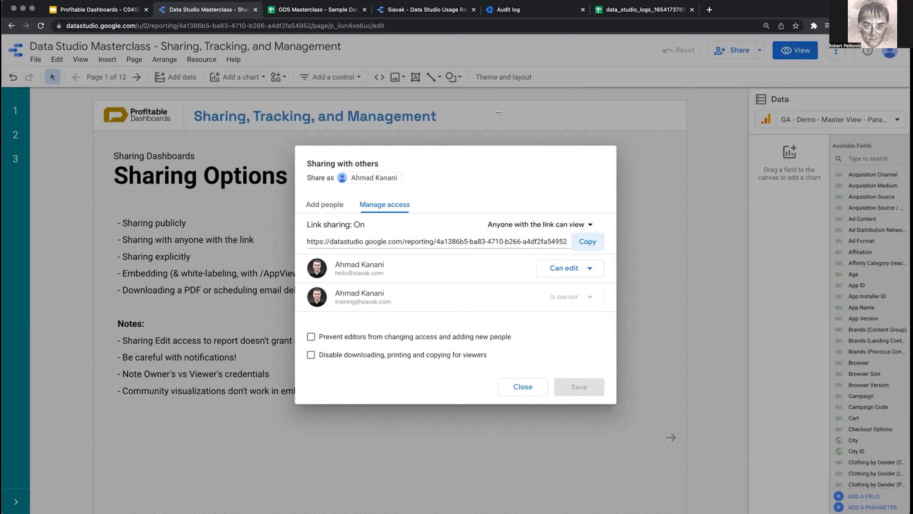
Step: Change link sharing to 'Off - only specific people can access'
{"action": "left_click", "coordinate": [590, 225]}
{"action": "left_click", "coordinate": [548, 394]}
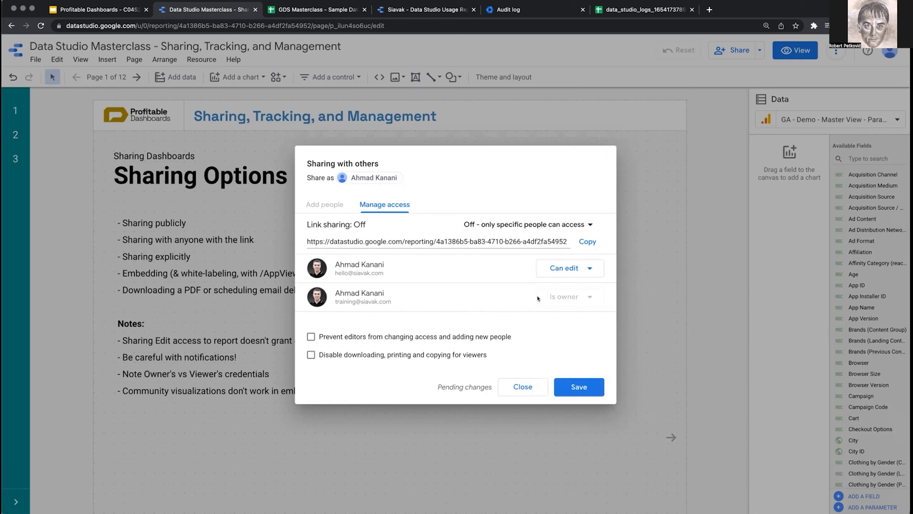
{"action": "left_click", "coordinate": [592, 268]}
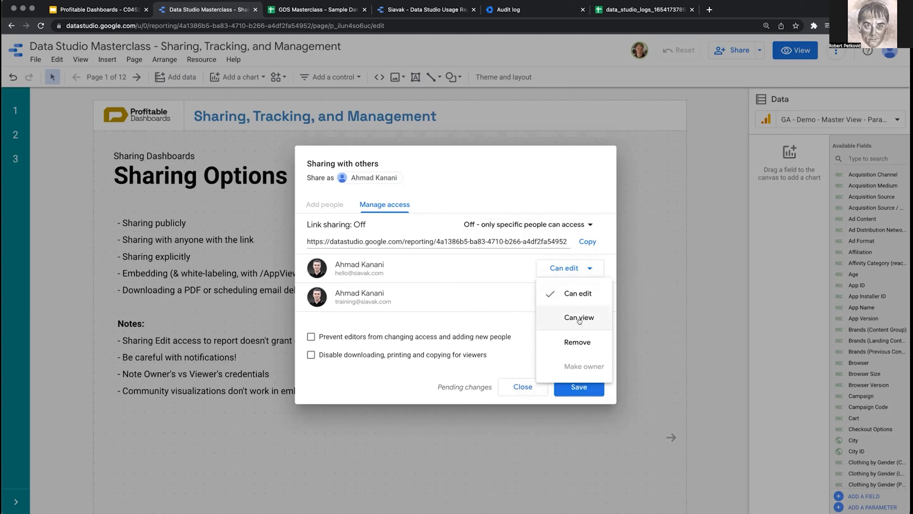
{"action": "left_click", "coordinate": [510, 266]}
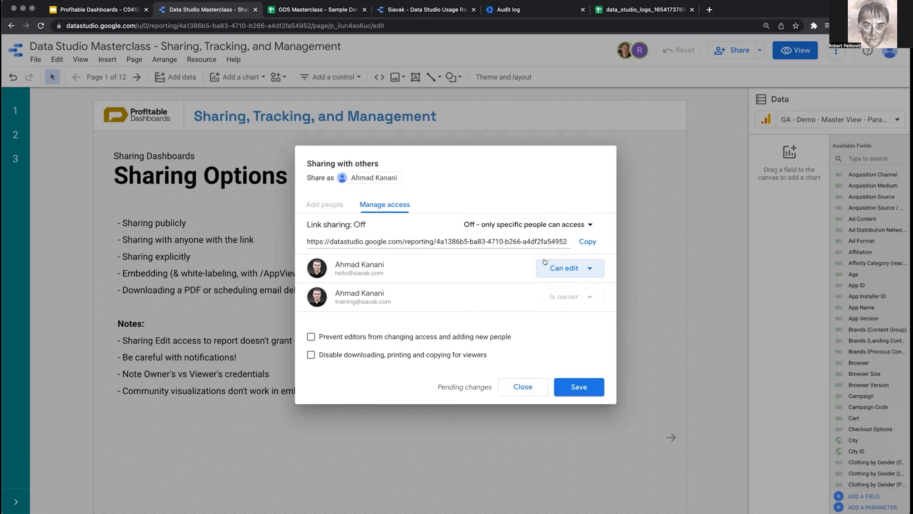
{"action": "left_click", "coordinate": [581, 225]}
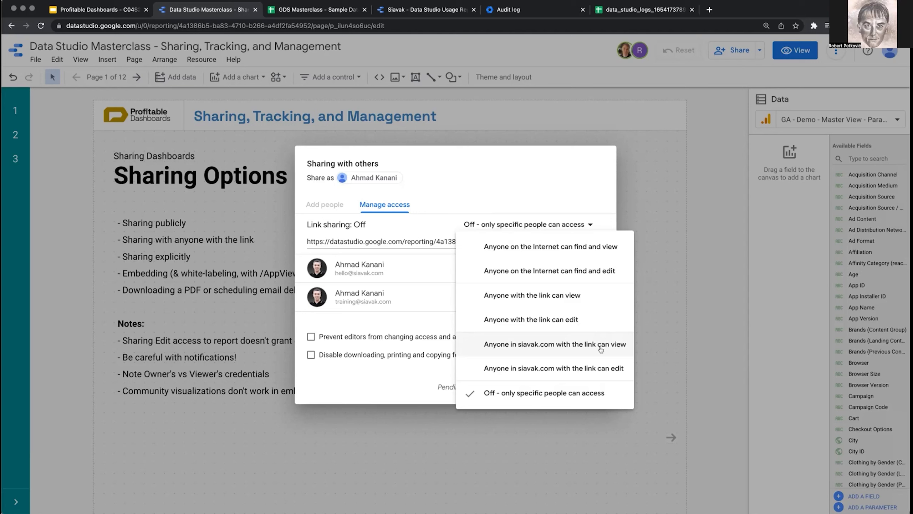
{"action": "left_click", "coordinate": [585, 192]}
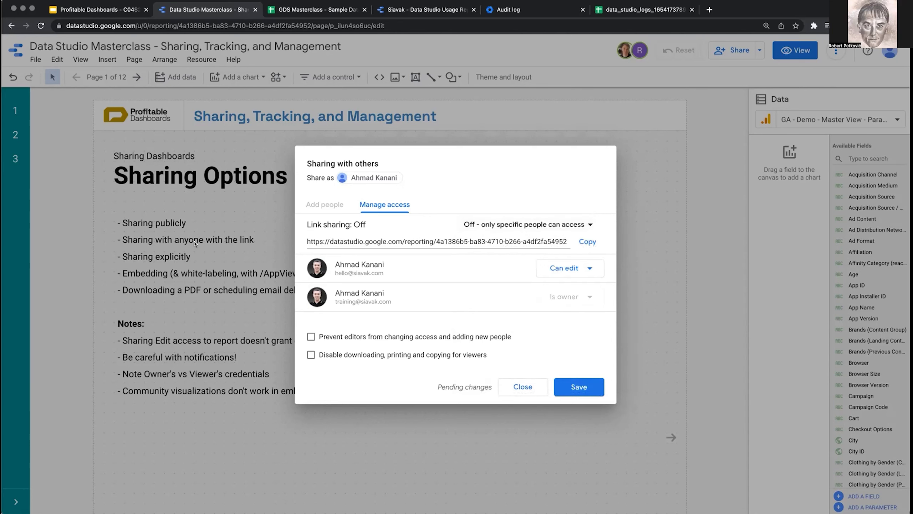
{"action": "left_click", "coordinate": [528, 386]}
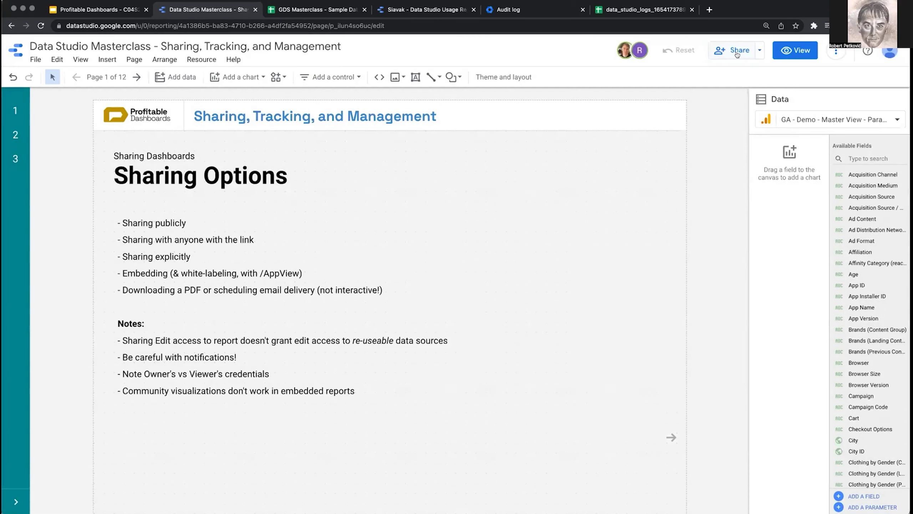
Step: Reopen Share and enter the invitee's e-mail address with Can view permission
{"action": "left_click", "coordinate": [735, 52]}
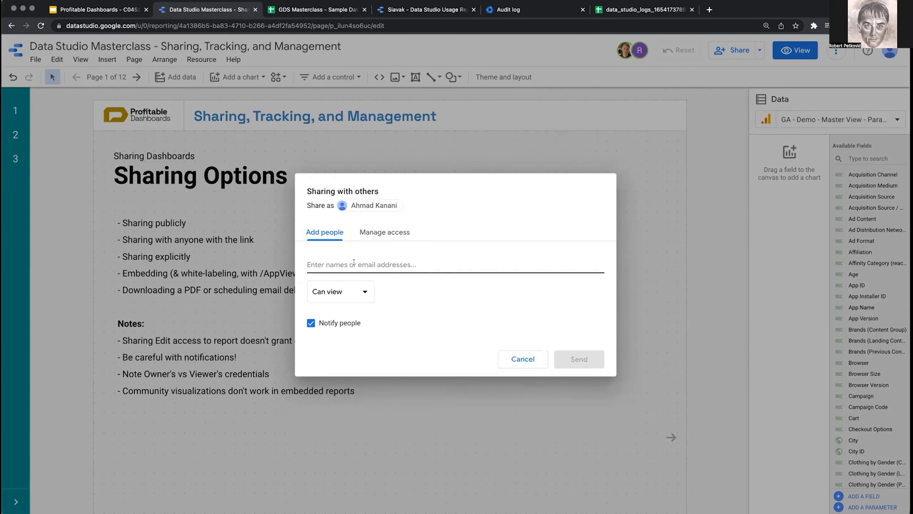
{"action": "left_click", "coordinate": [353, 263]}
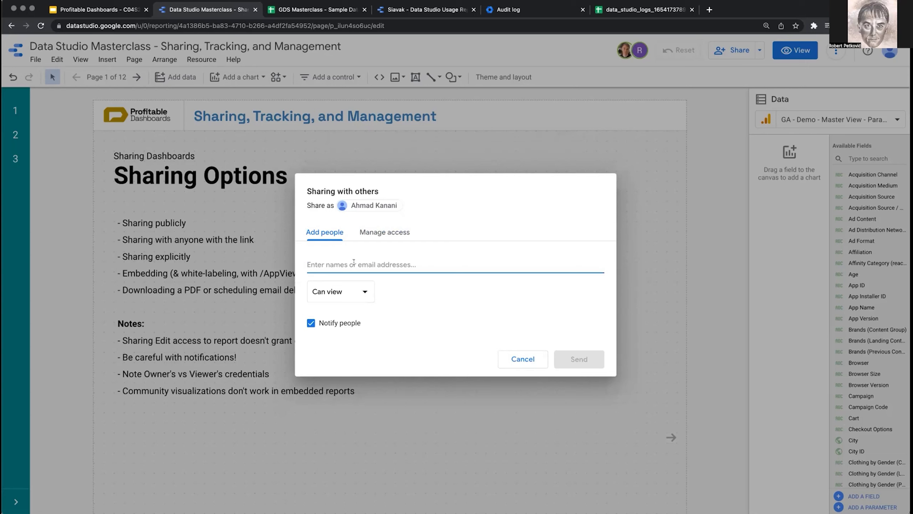
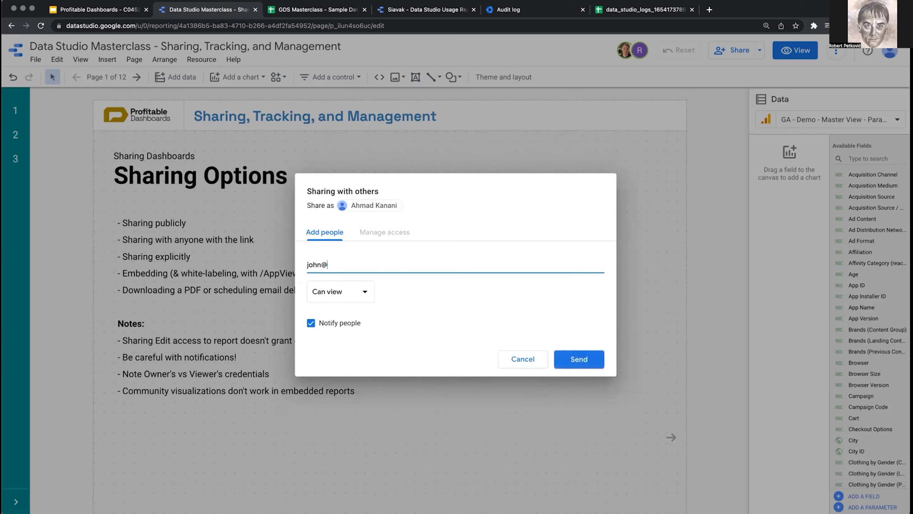
{"action": "left_click", "coordinate": [362, 291]}
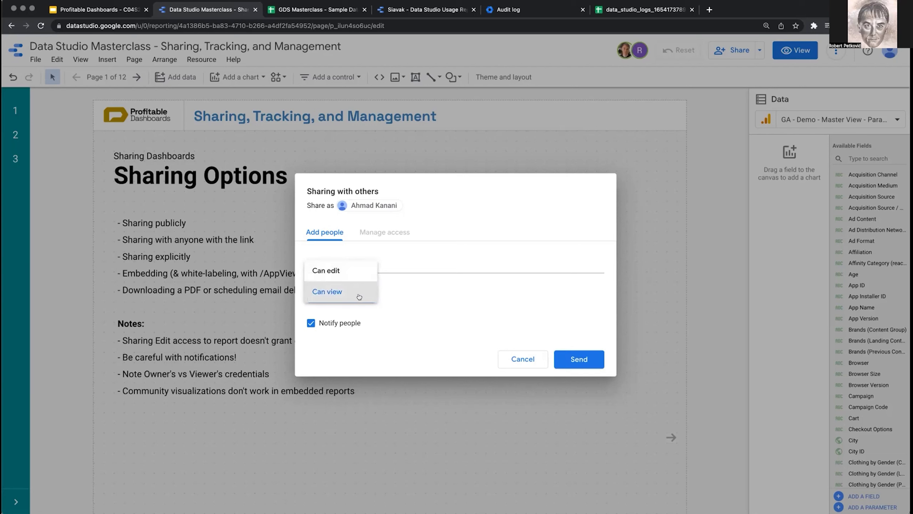
{"action": "left_click", "coordinate": [445, 299]}
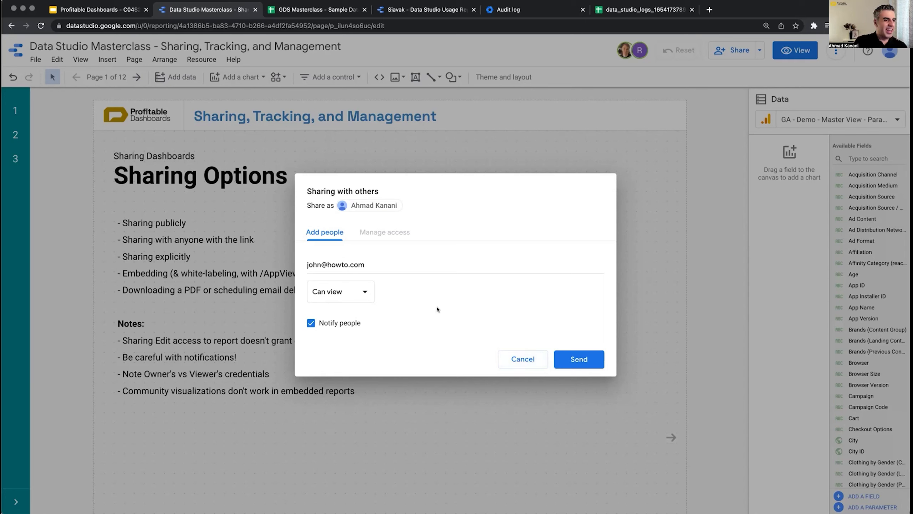
Step: Confirm the invitee's address as a recipient and uncheck Notify people
{"action": "left_click", "coordinate": [420, 264]}
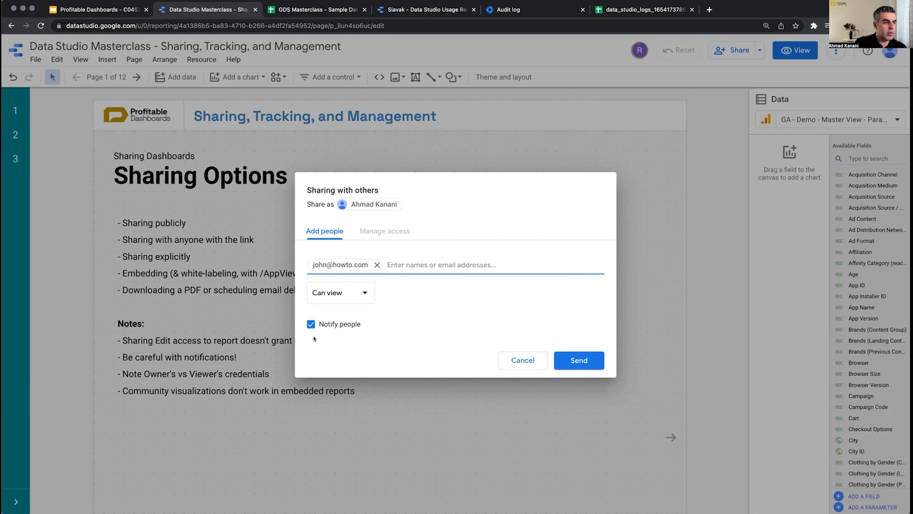
{"action": "left_click", "coordinate": [310, 325]}
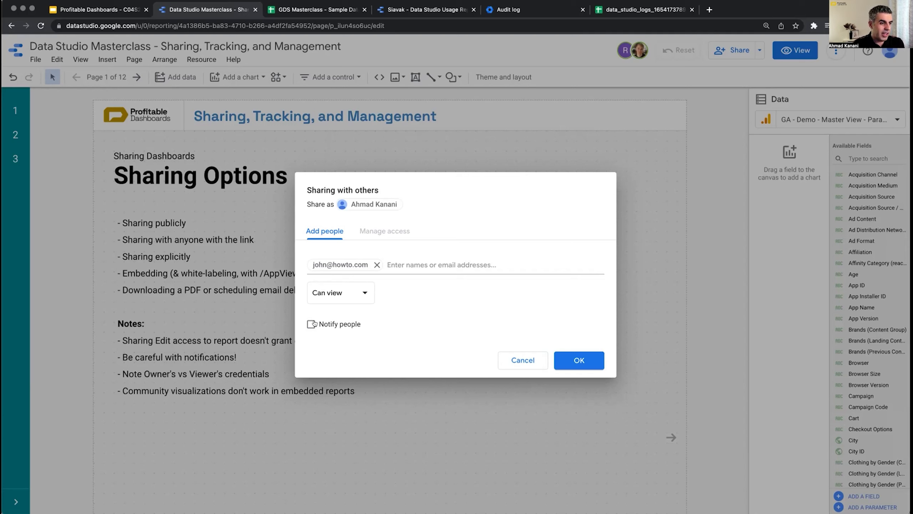
Step: Toggle 'Notify people' on and off, leave it unchecked, and close the invite dialog with Esc
{"action": "left_click", "coordinate": [310, 326]}
{"action": "left_click", "coordinate": [309, 325]}
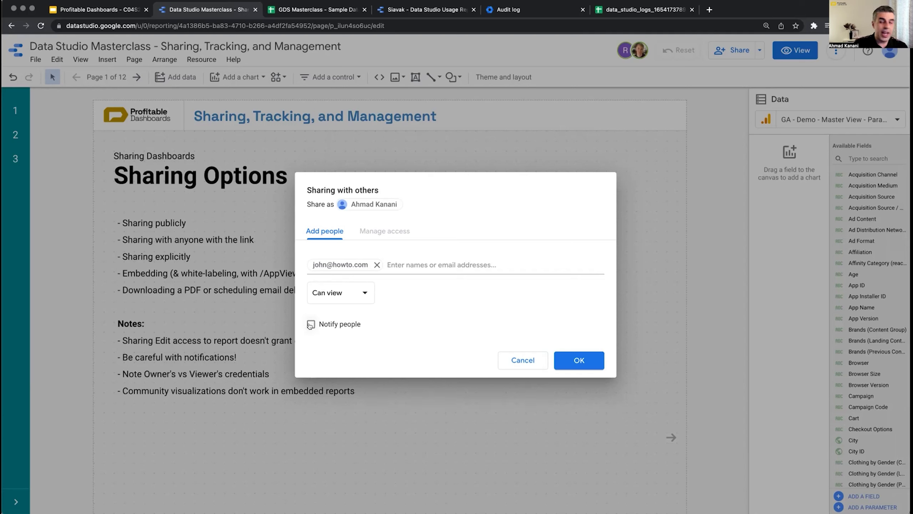
{"action": "left_click", "coordinate": [310, 325]}
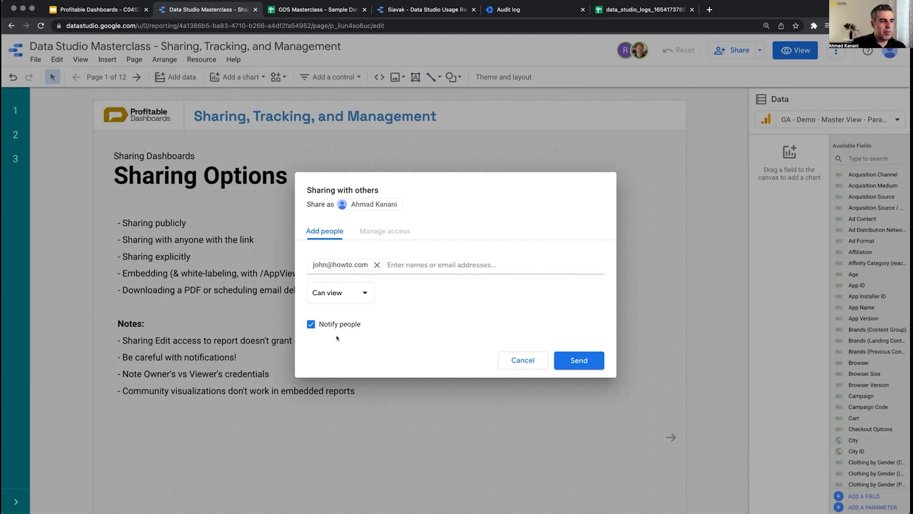
{"action": "left_click", "coordinate": [310, 324]}
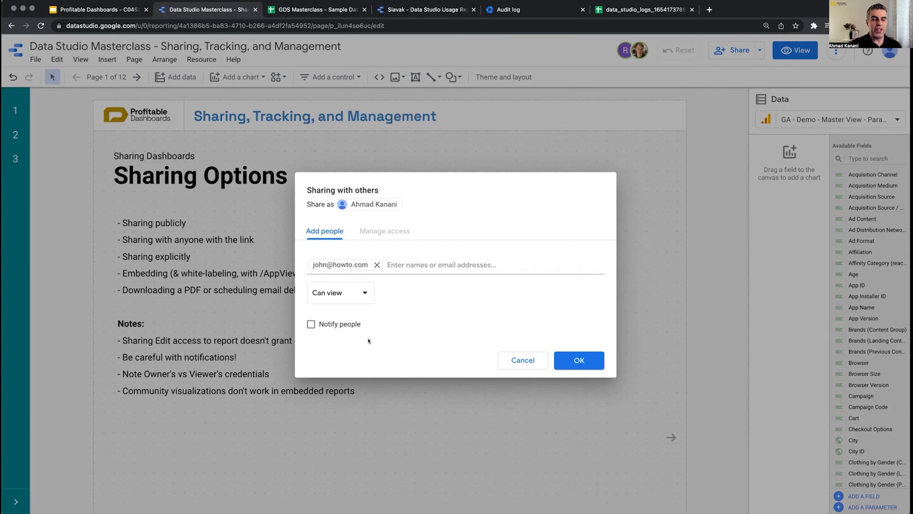
{"action": "key", "text": "Escape"}
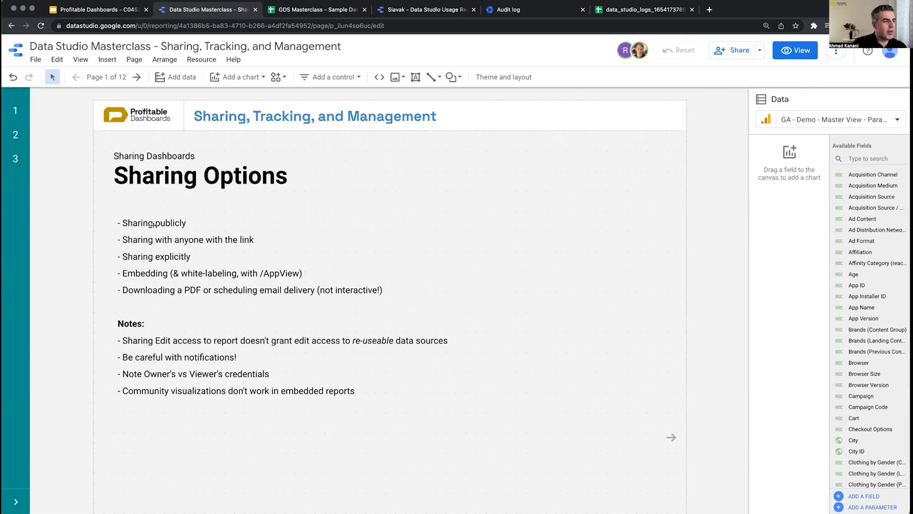